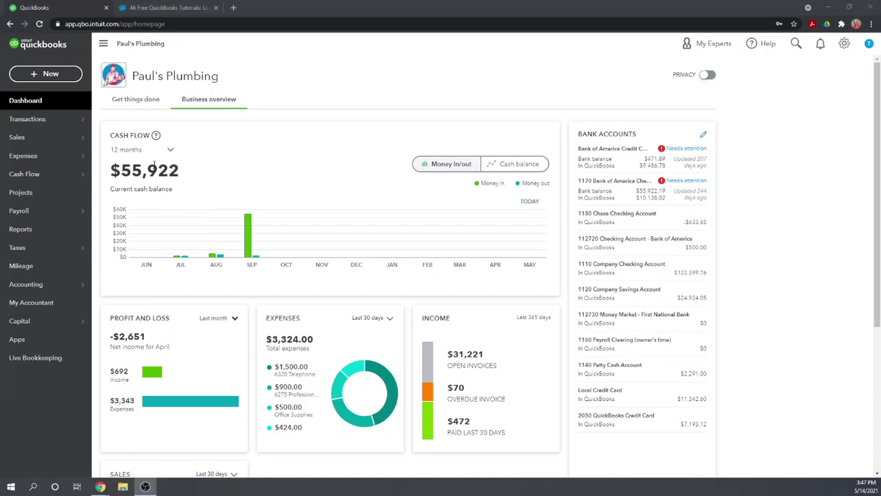
Go to the free QuickBooks tutorials article and dismiss the discount offer popup
{"action": "left_click", "coordinate": [168, 9]}
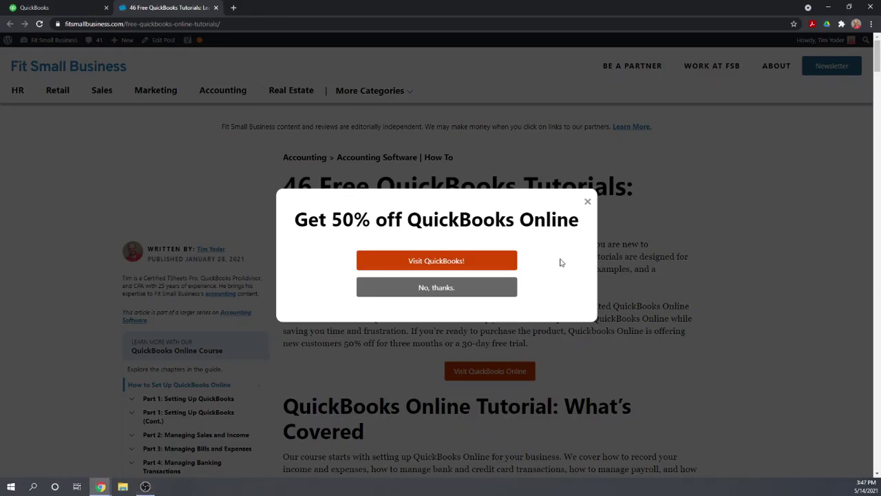
{"action": "left_click", "coordinate": [587, 202]}
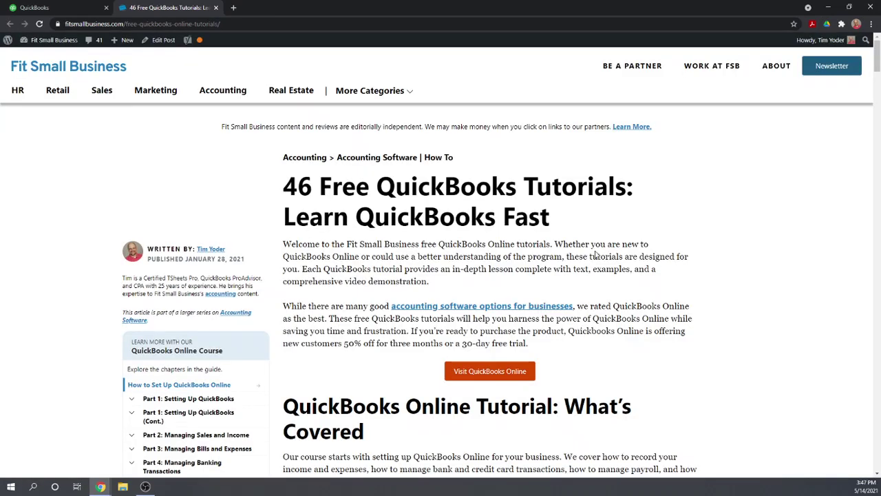
{"action": "scroll", "coordinate": [361, 227], "scroll_direction": "down", "scroll_amount": 1}
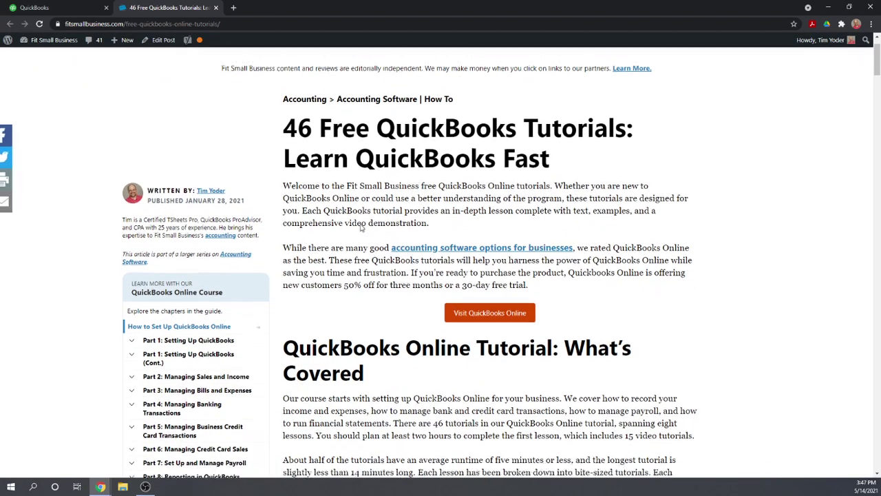
{"action": "scroll", "coordinate": [361, 228], "scroll_direction": "down", "scroll_amount": 1}
{"action": "scroll", "coordinate": [361, 225], "scroll_direction": "down", "scroll_amount": 2}
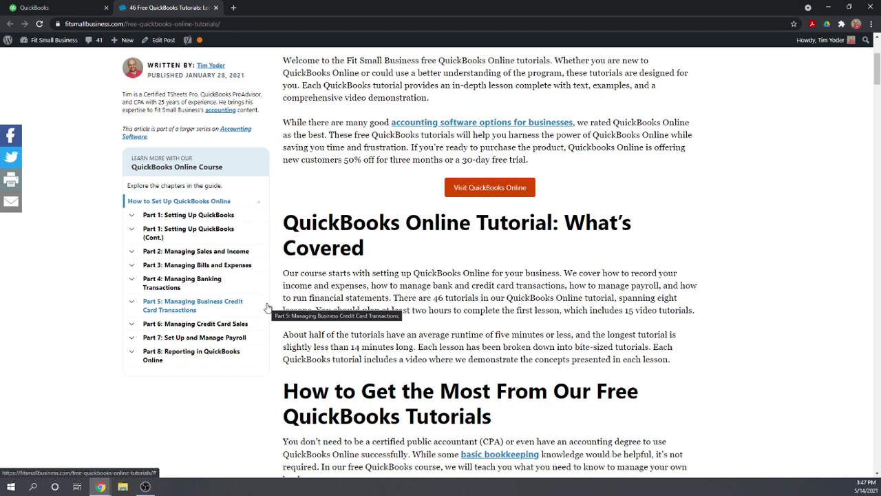
{"action": "scroll", "coordinate": [271, 303], "scroll_direction": "down", "scroll_amount": 2}
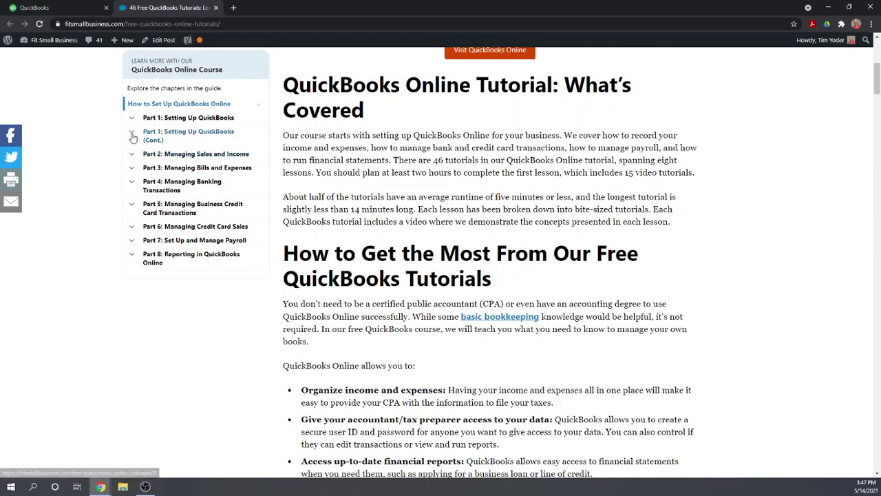
{"action": "scroll", "coordinate": [165, 128], "scroll_direction": "up", "scroll_amount": 1}
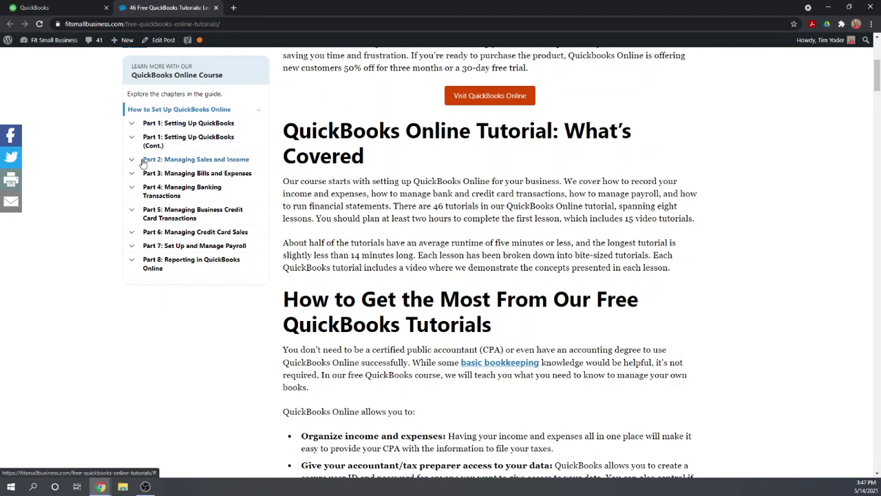
Expand the Part 1 lessons and open How to Set Up Products and Services, then return to QuickBooks
{"action": "left_click", "coordinate": [133, 141]}
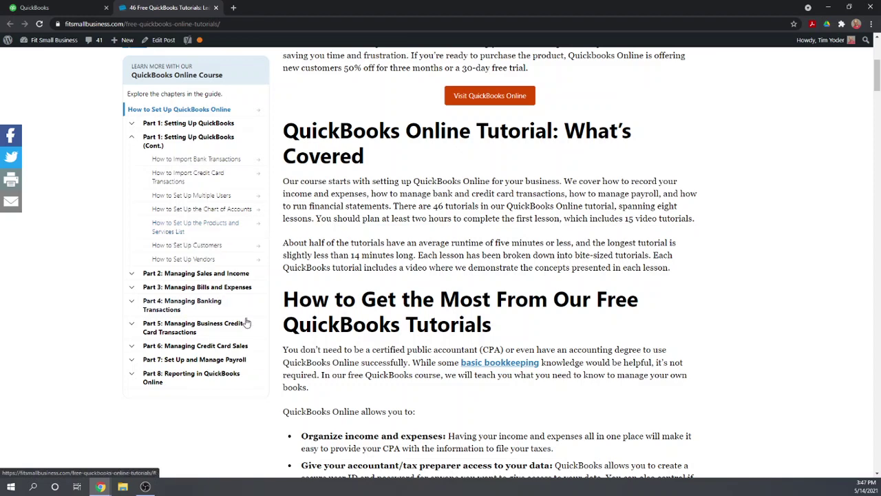
{"action": "scroll", "coordinate": [178, 202], "scroll_direction": "up", "scroll_amount": 1}
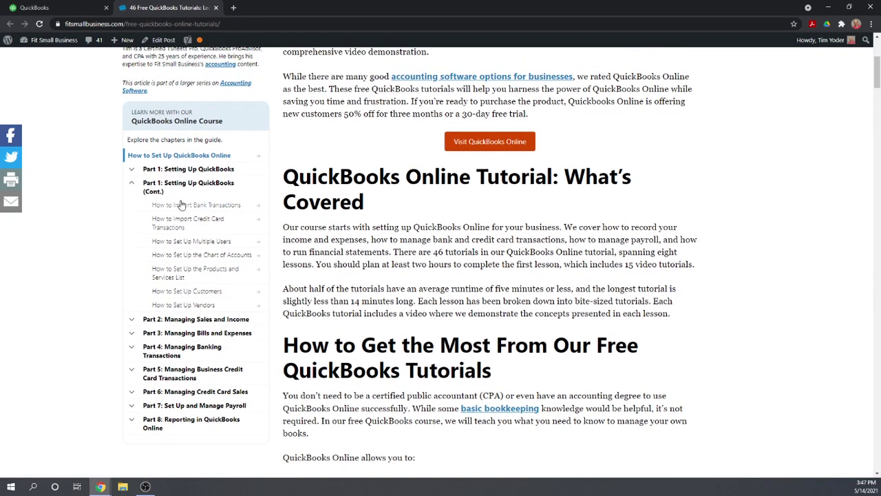
{"action": "left_click", "coordinate": [132, 169]}
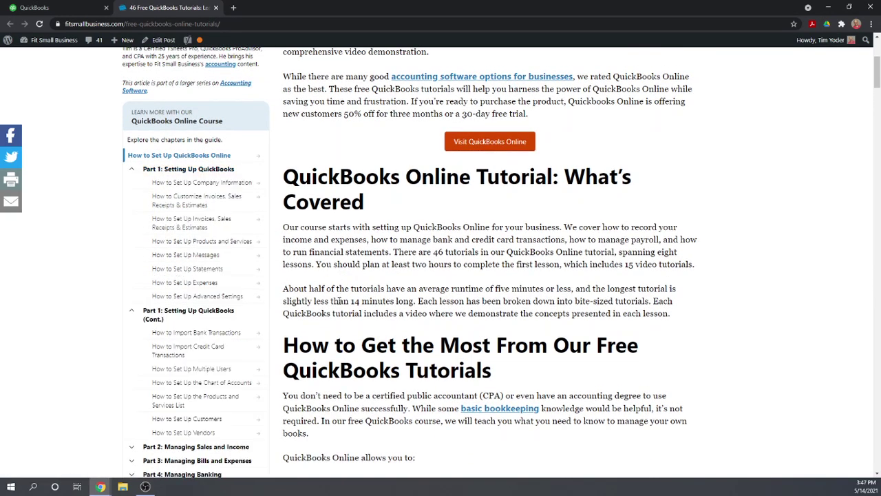
{"action": "left_click", "coordinate": [204, 242]}
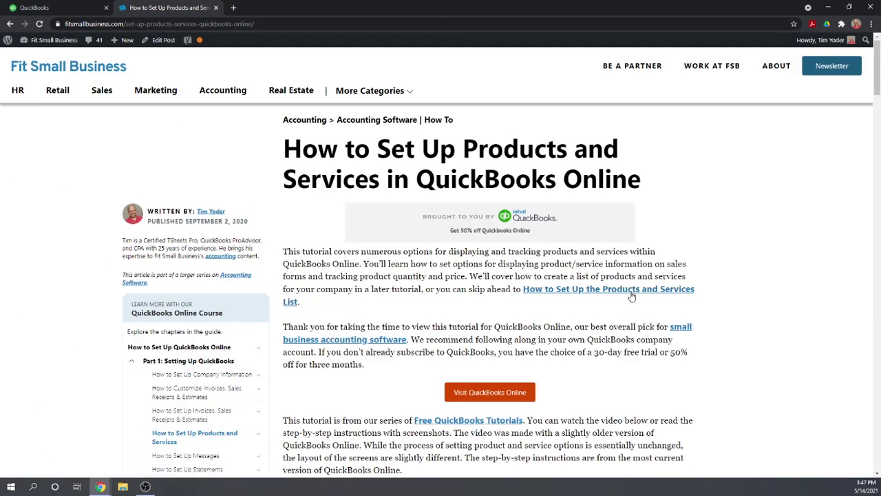
{"action": "left_click", "coordinate": [44, 8]}
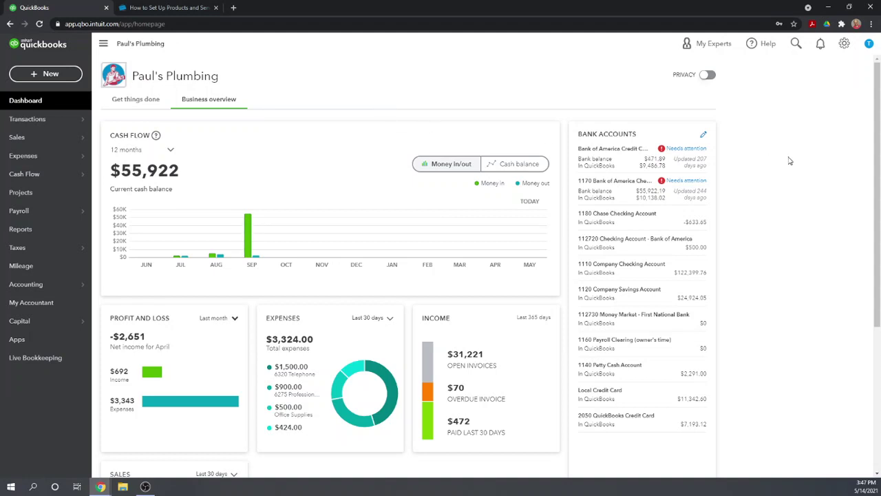
{"action": "left_click", "coordinate": [844, 43]}
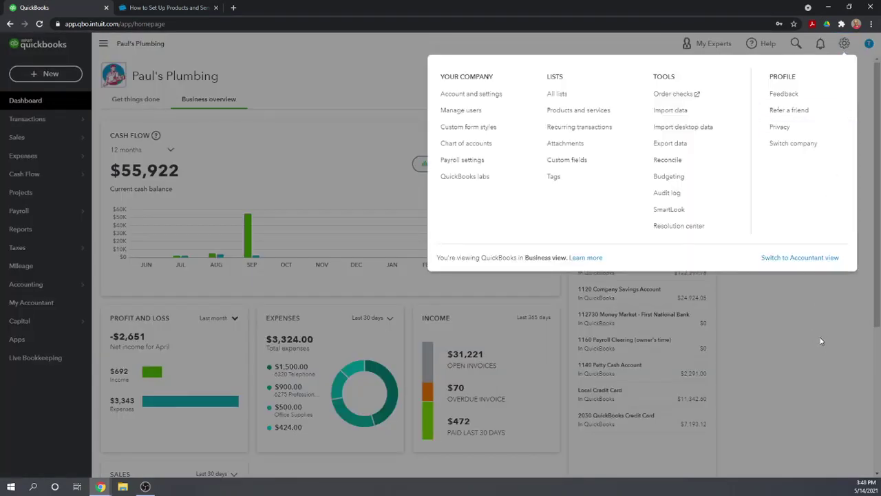
{"action": "left_click", "coordinate": [455, 98]}
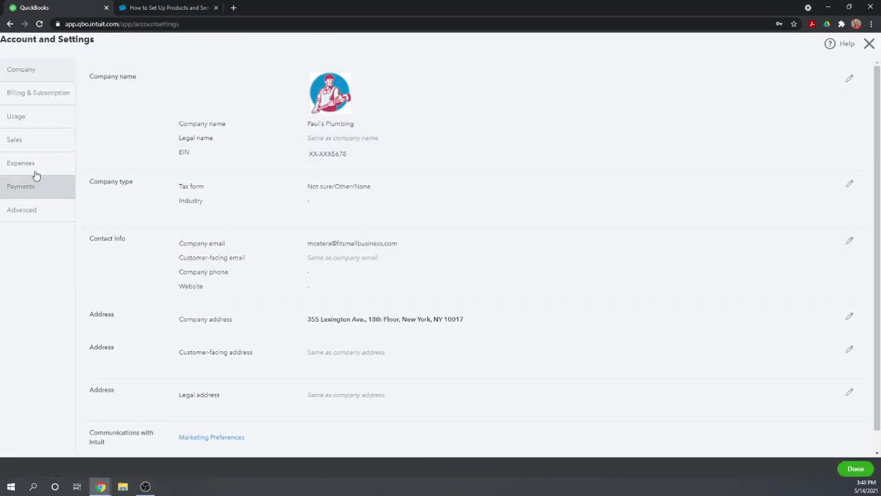
{"action": "left_click", "coordinate": [10, 143]}
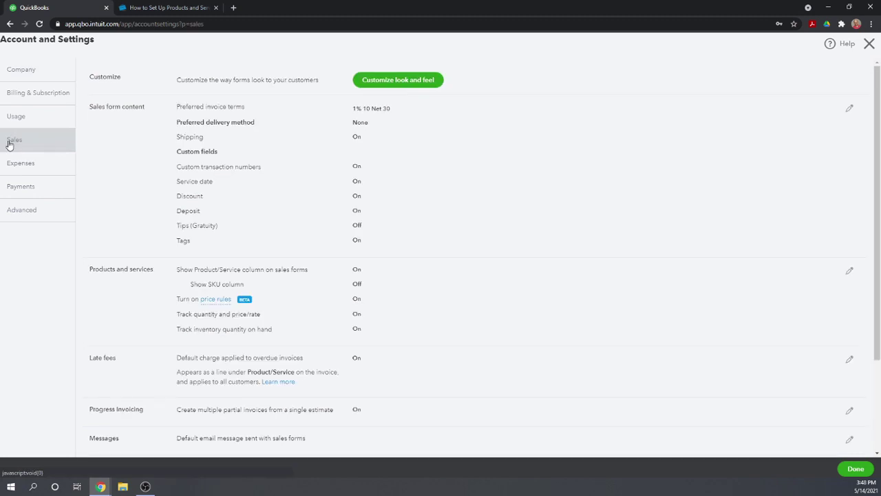
{"action": "scroll", "coordinate": [490, 234], "scroll_direction": "down", "scroll_amount": 3}
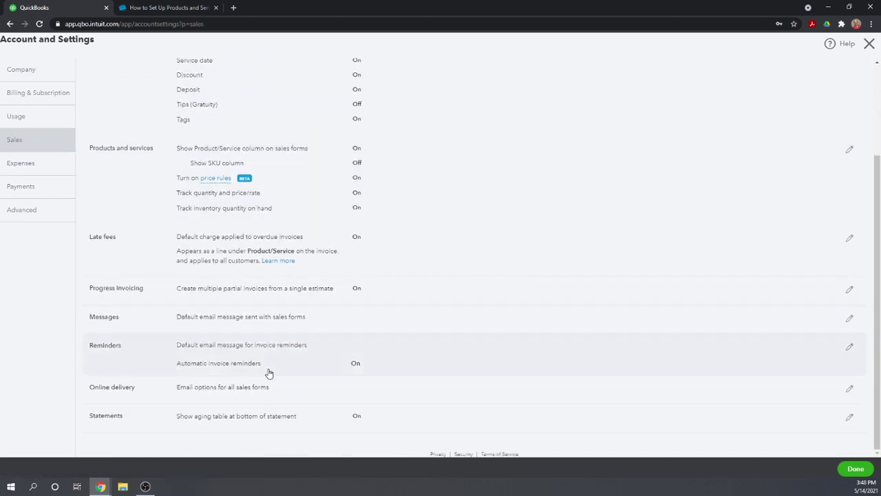
{"action": "scroll", "coordinate": [124, 309], "scroll_direction": "up", "scroll_amount": 2}
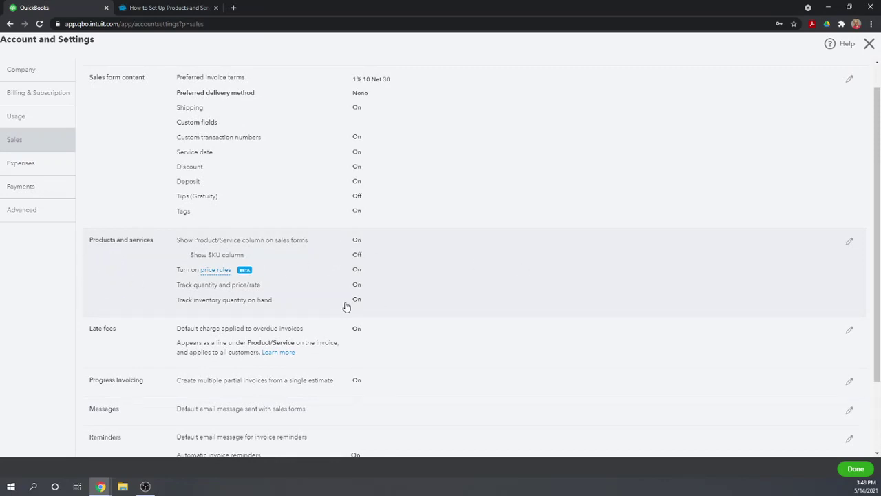
{"action": "left_click", "coordinate": [144, 259]}
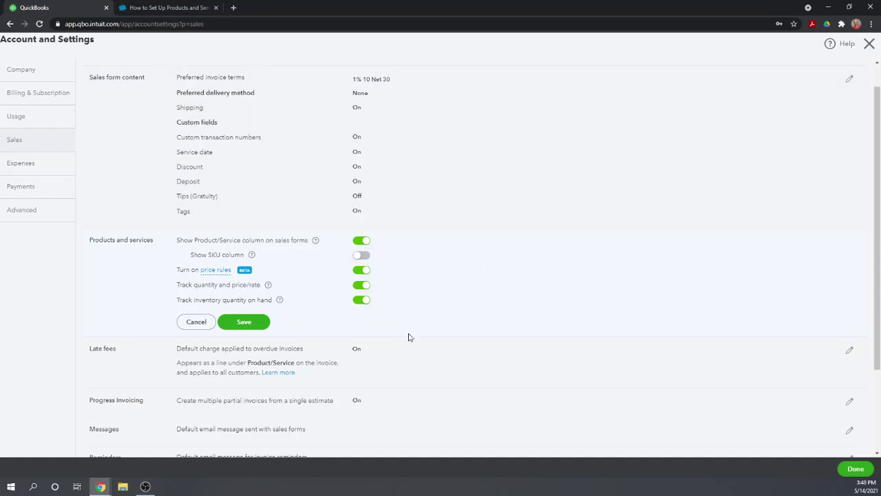
{"action": "left_click", "coordinate": [869, 42]}
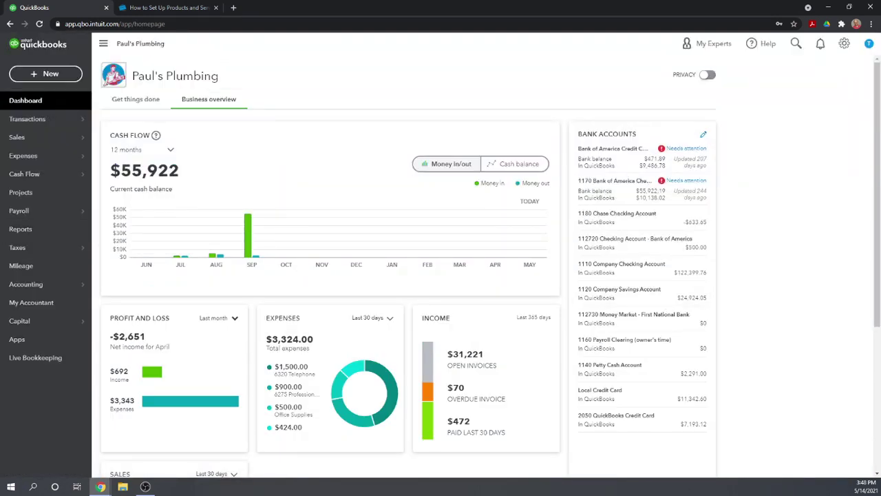
From Sales > Invoices, open overdue invoice 71166 ($70.00) for editing
{"action": "left_click", "coordinate": [16, 138]}
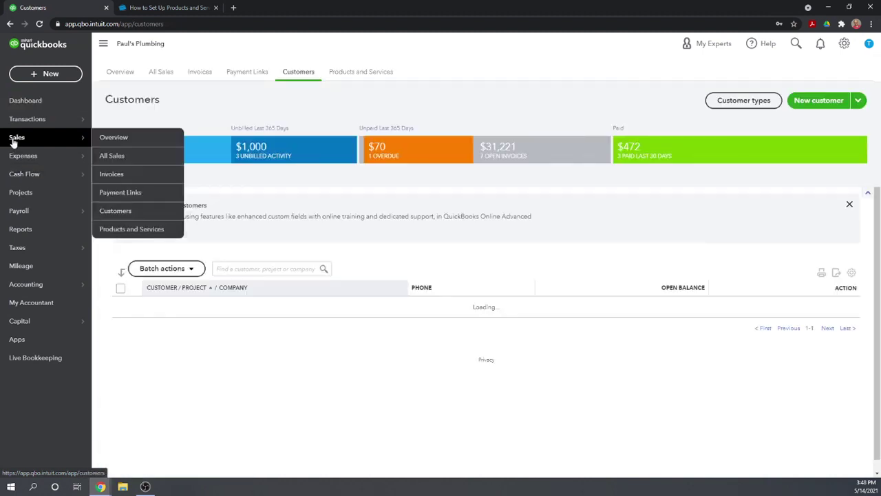
{"action": "left_click", "coordinate": [201, 72]}
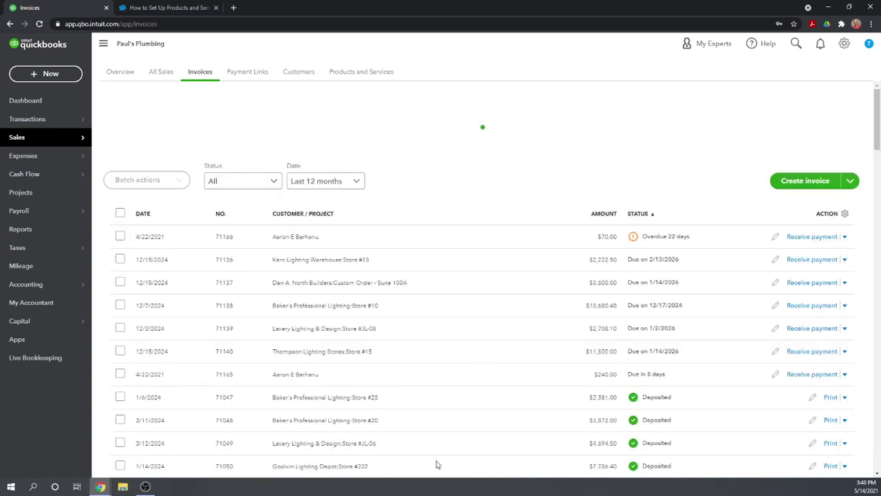
{"action": "left_click", "coordinate": [284, 249]}
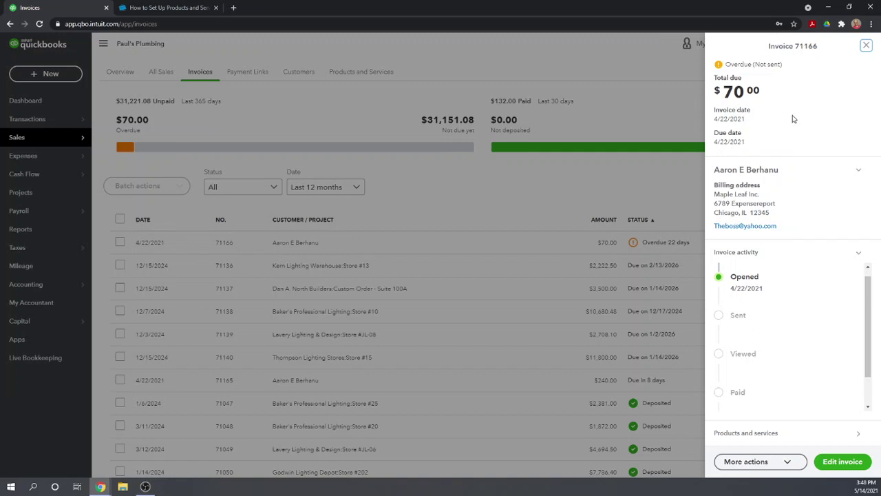
{"action": "left_click", "coordinate": [844, 464]}
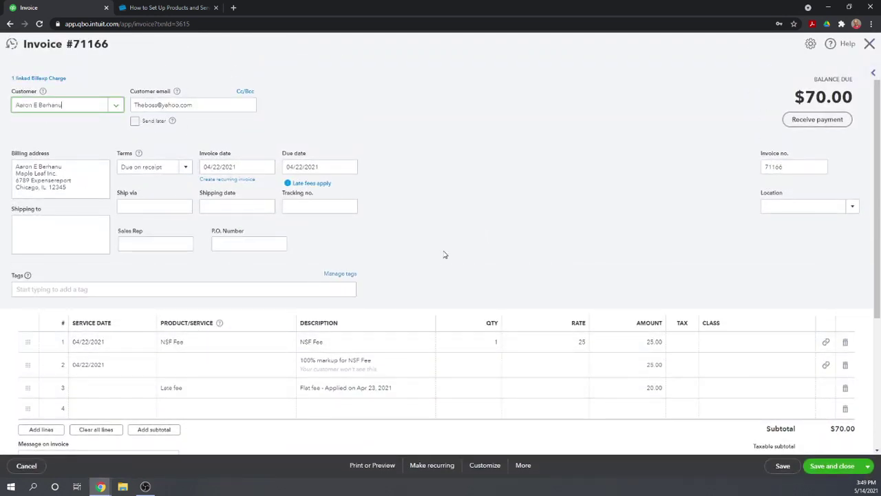
Review invoice 71166's NSF fee, markup and late fee lines totaling $70.00
{"action": "scroll", "coordinate": [444, 255], "scroll_direction": "down", "scroll_amount": 3}
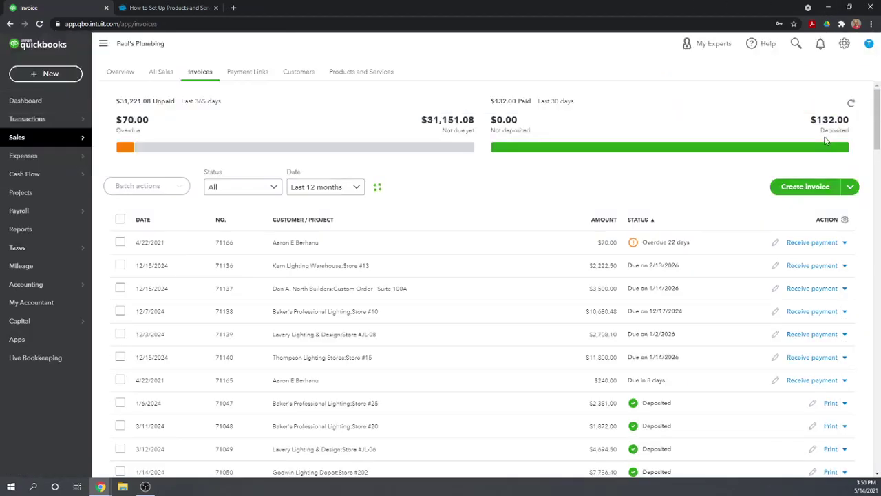
Open Account and settings > Sales and make the Products and services section editable
{"action": "left_click", "coordinate": [844, 43]}
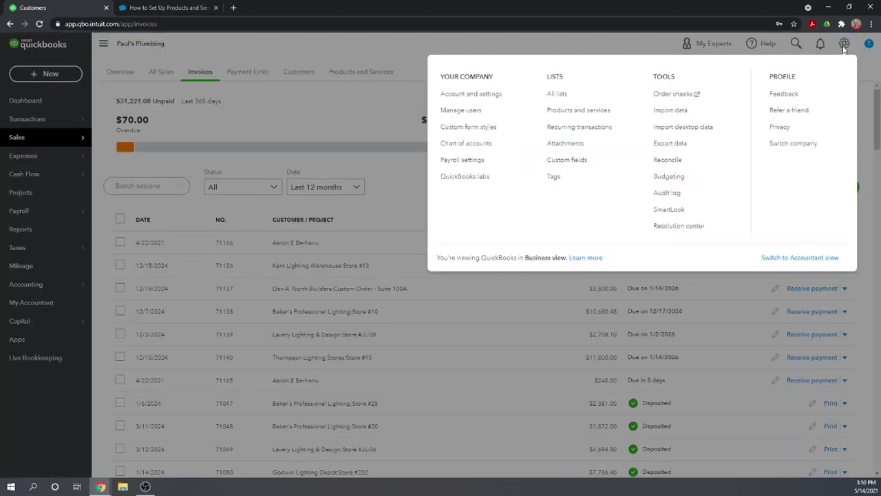
{"action": "left_click", "coordinate": [488, 94]}
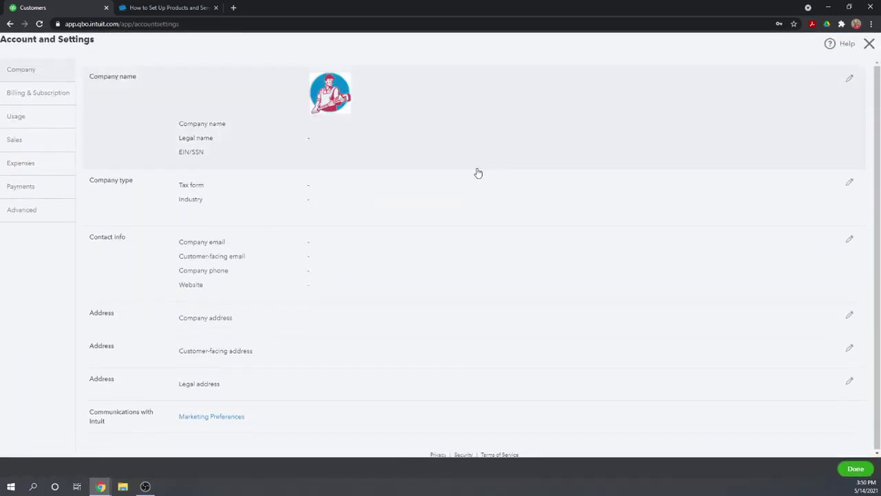
{"action": "left_click", "coordinate": [15, 142]}
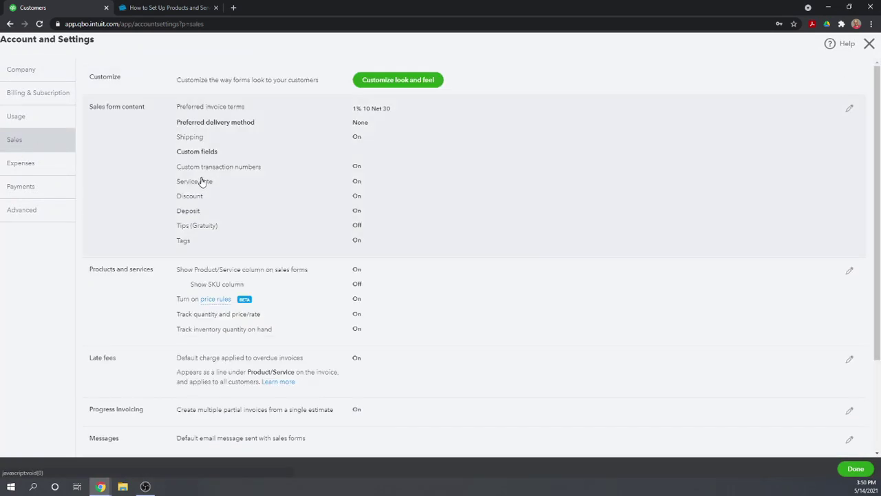
{"action": "scroll", "coordinate": [108, 305], "scroll_direction": "down", "scroll_amount": 1}
{"action": "left_click", "coordinate": [117, 267]}
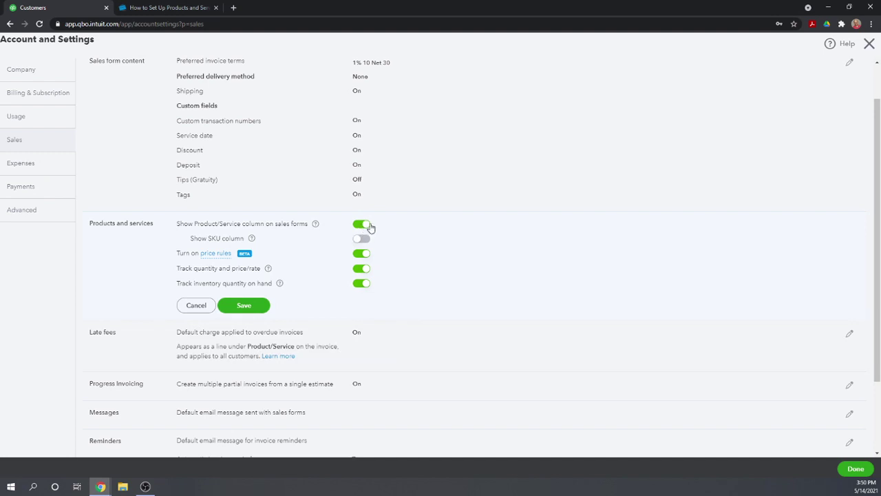
{"action": "scroll", "coordinate": [457, 247], "scroll_direction": "down", "scroll_amount": 1}
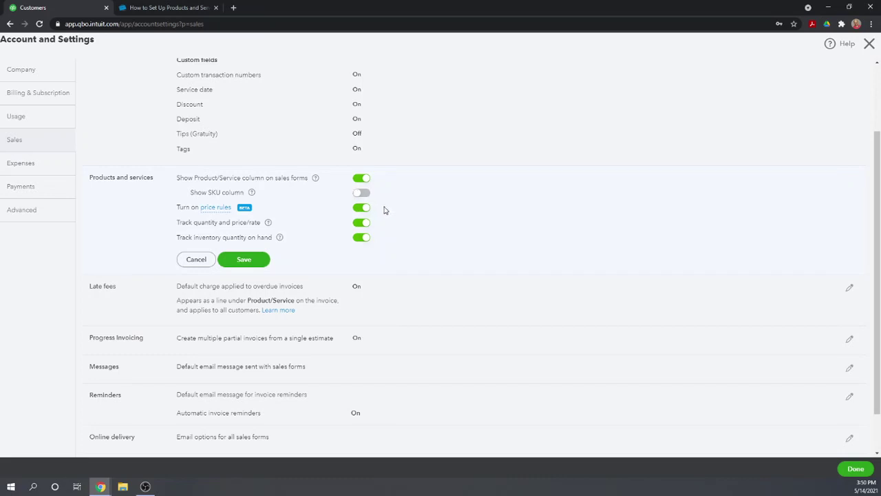
{"action": "scroll", "coordinate": [425, 227], "scroll_direction": "down", "scroll_amount": 1}
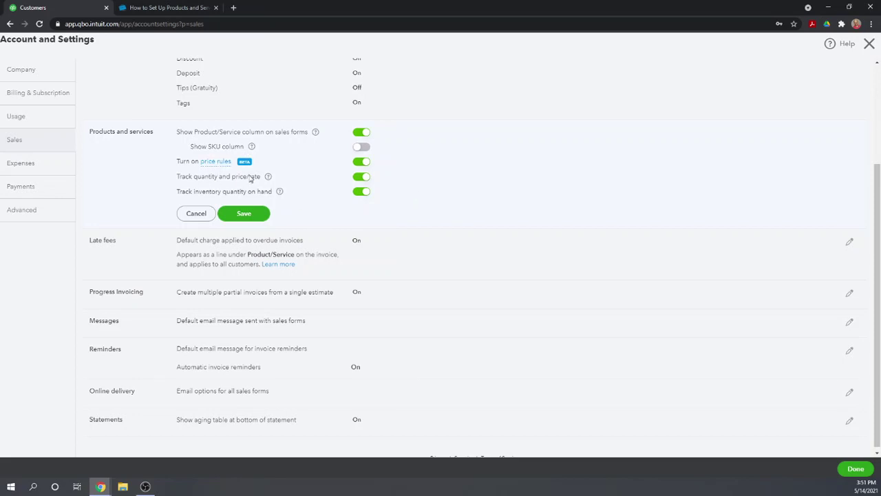
Save Products and services with Product/Service column, price rules and tracking on, SKU column off
{"action": "scroll", "coordinate": [499, 200], "scroll_direction": "up", "scroll_amount": 1}
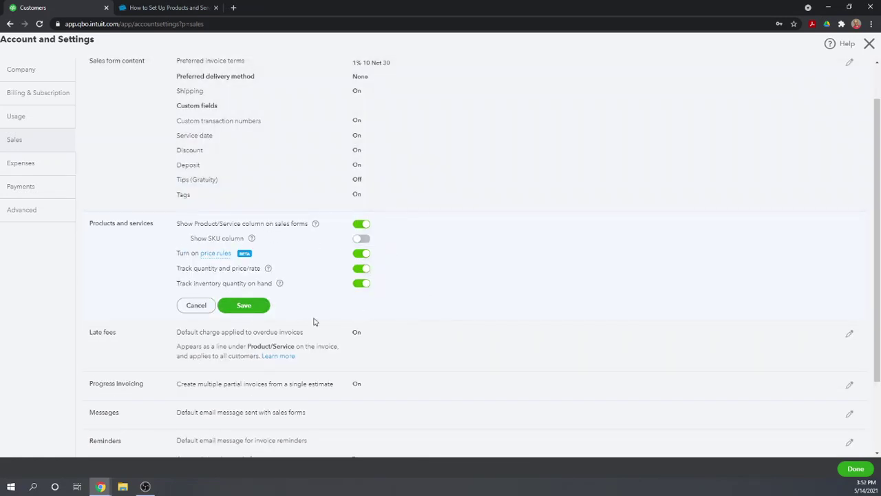
{"action": "left_click", "coordinate": [244, 305]}
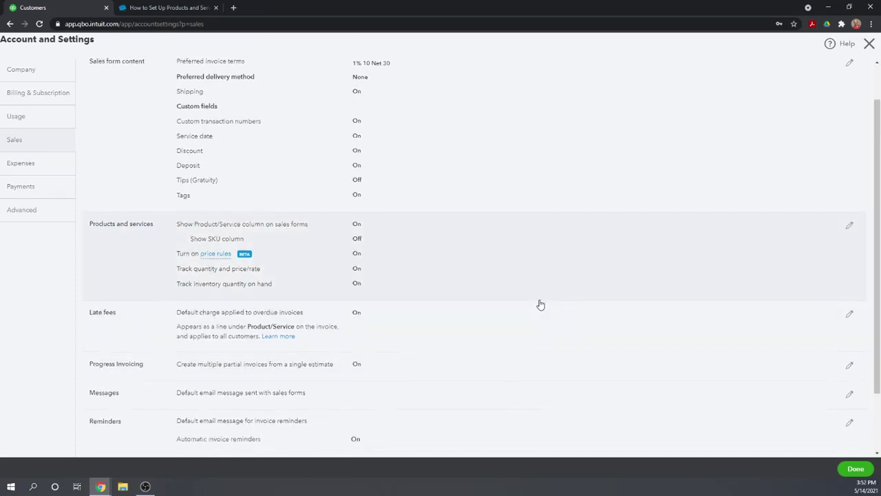
Close Account and Settings and open All lists from the gear menu
{"action": "left_click", "coordinate": [869, 44]}
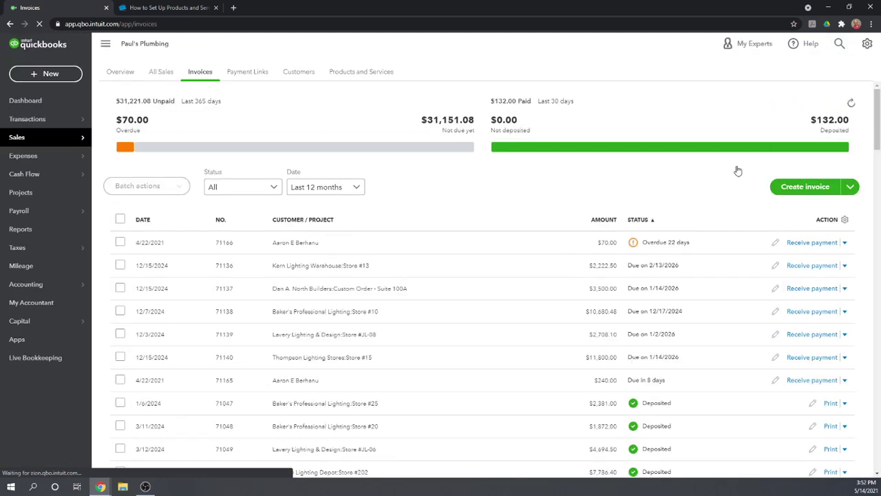
{"action": "left_click", "coordinate": [867, 44]}
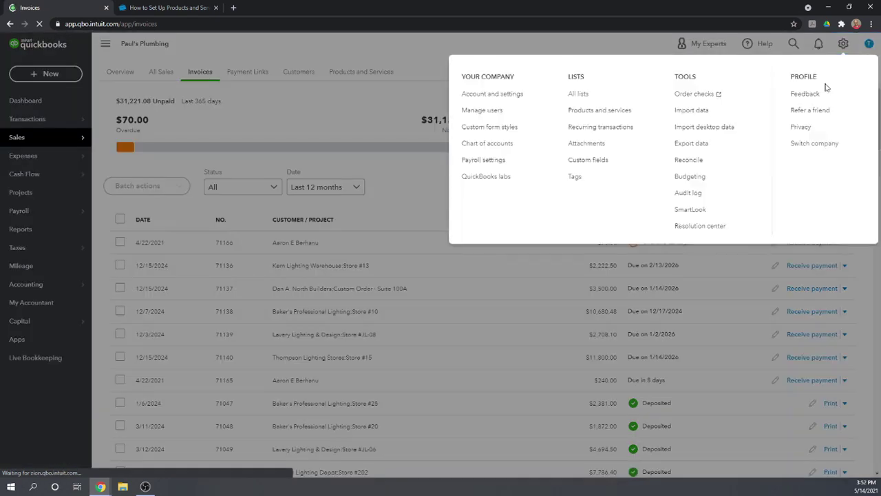
{"action": "left_click", "coordinate": [557, 93]}
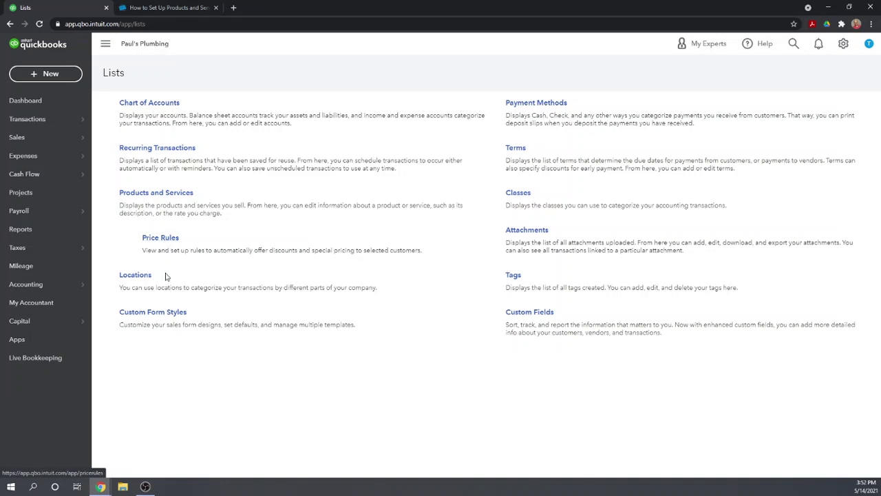
View the empty Price Rules page, then go to the Products and Services list
{"action": "left_click", "coordinate": [165, 241]}
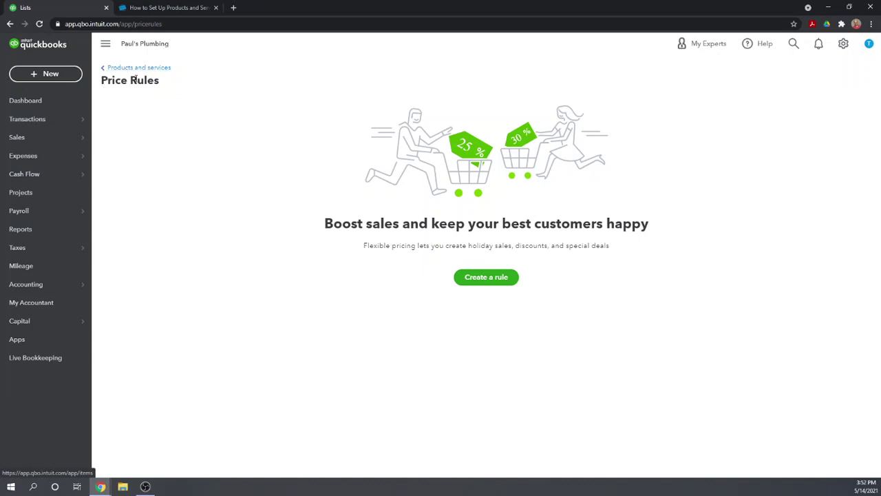
{"action": "left_click", "coordinate": [136, 71]}
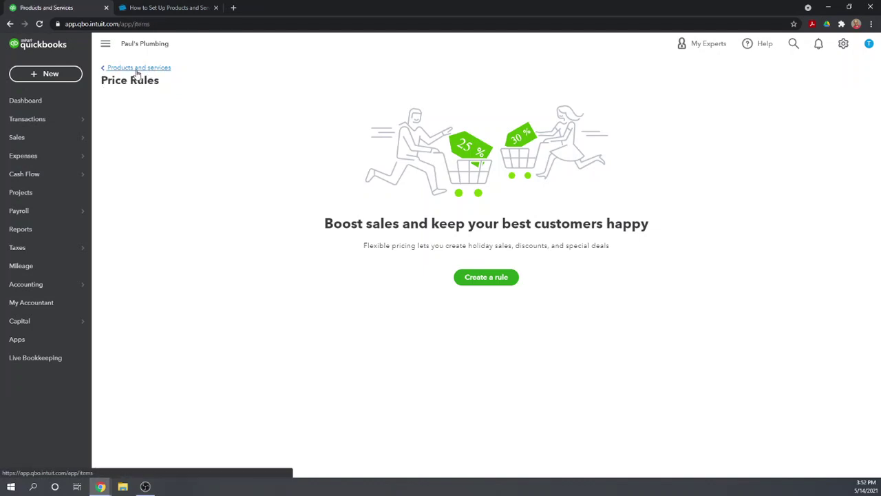
{"action": "scroll", "coordinate": [289, 228], "scroll_direction": "down", "scroll_amount": 2}
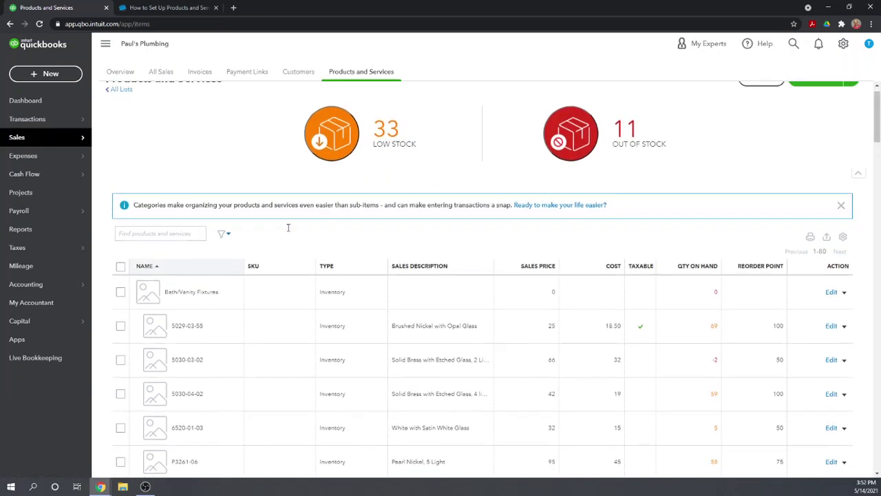
{"action": "scroll", "coordinate": [288, 231], "scroll_direction": "up", "scroll_amount": 2}
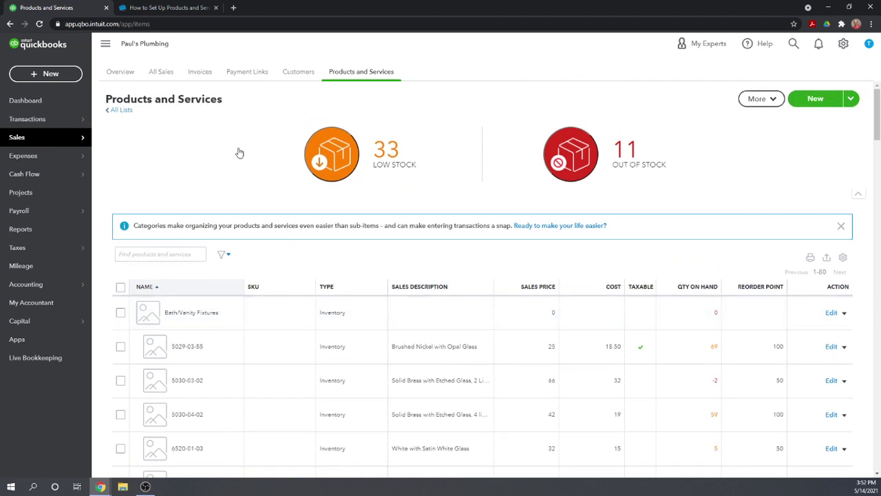